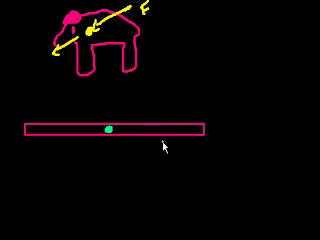
# Brush a short upward cyan force arrow beneath the bar.
pyautogui.moveTo(163, 143)
pyautogui.mouseDown()
pyautogui.moveTo(162, 185)
pyautogui.moveTo(163, 142)
pyautogui.moveTo(168, 150)
pyautogui.mouseUp()
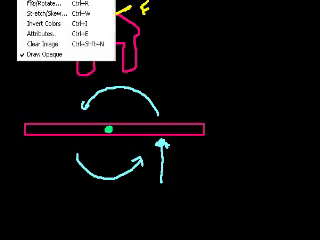
# Clear the image, erasing the horse, the bar and all the cyan arrows.
pyautogui.click(38, 45)
pyautogui.click(30, 2)
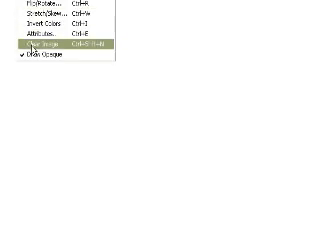